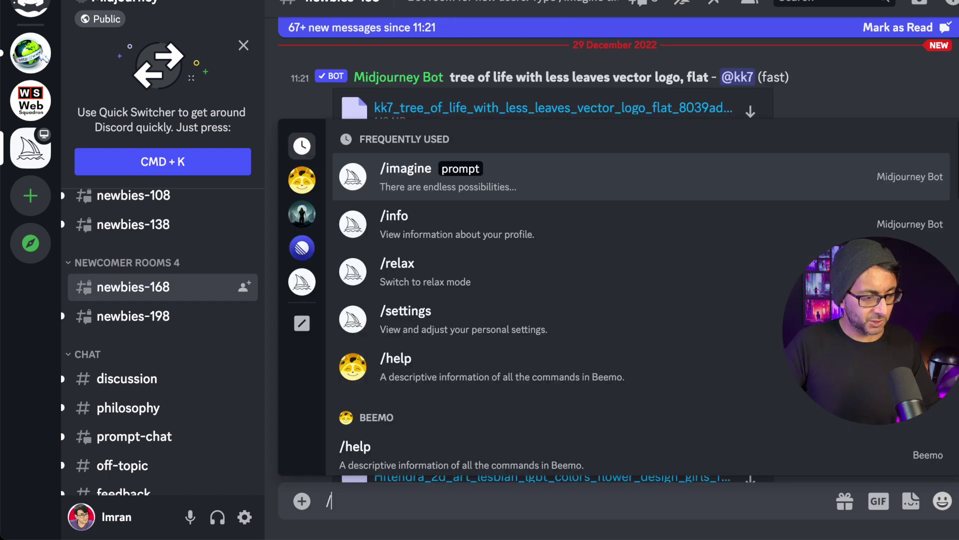
- Use /prefer option set to save option 'basic' with value '8K --ar 3:2 --v 4 --stylize 1000'
{"action": "type", "text": "prefer"}
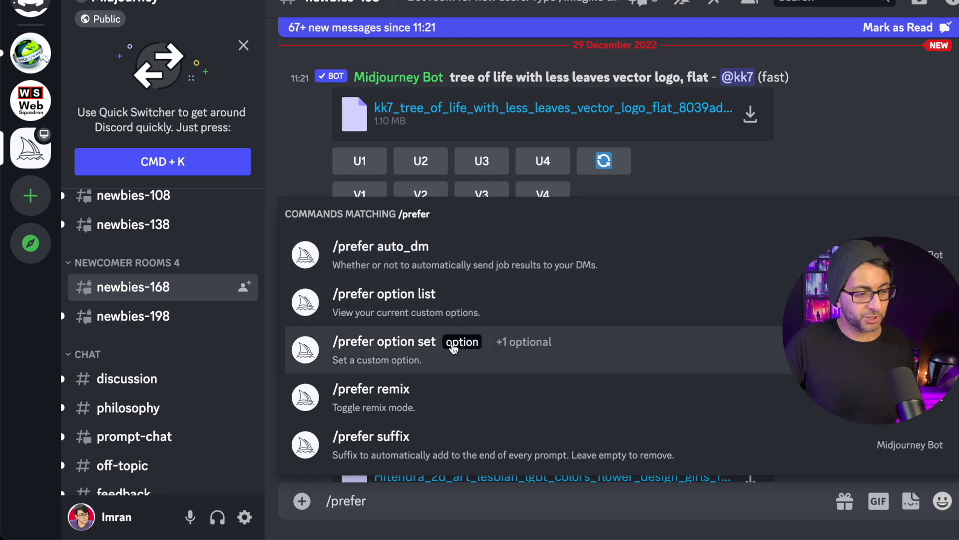
{"action": "left_click", "coordinate": [421, 352]}
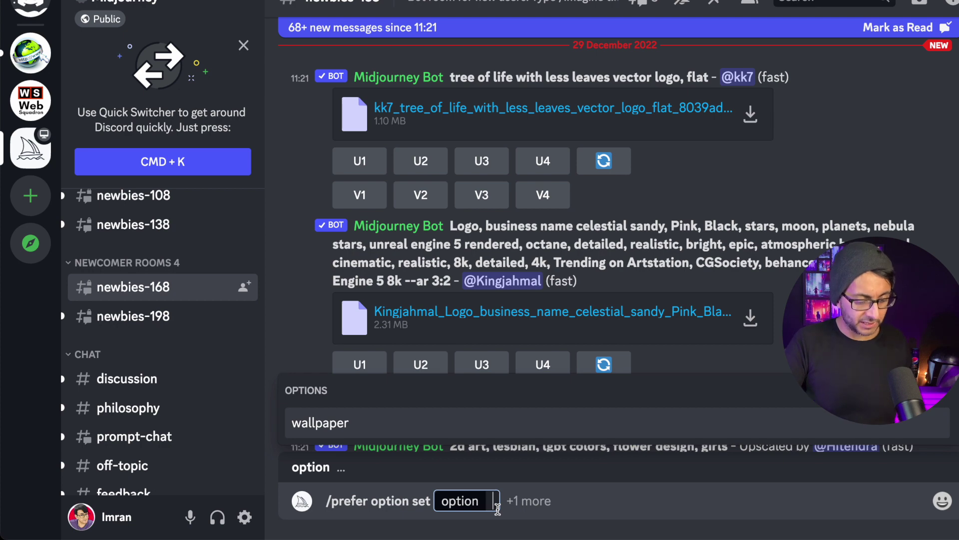
{"action": "type", "text": "basic"}
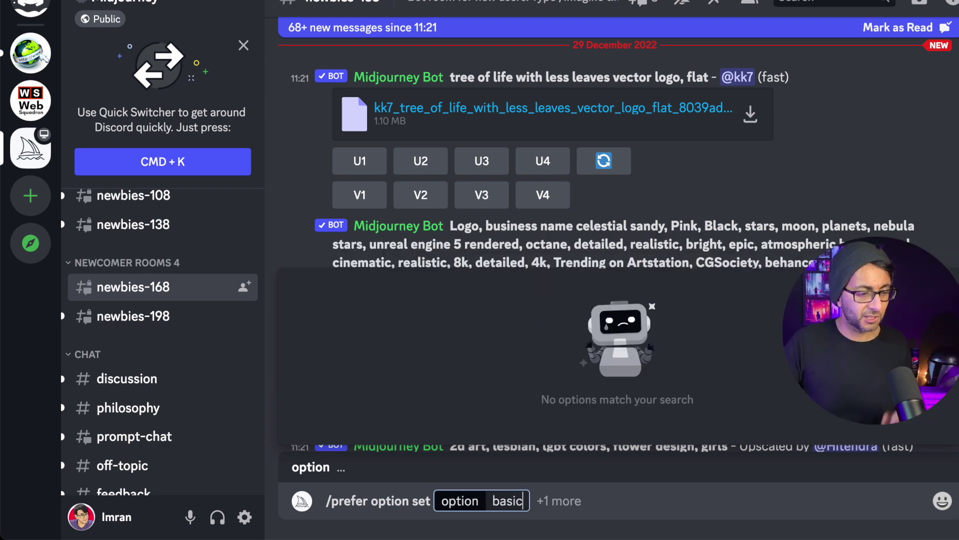
{"action": "left_click", "coordinate": [557, 501]}
{"action": "left_click", "coordinate": [332, 425]}
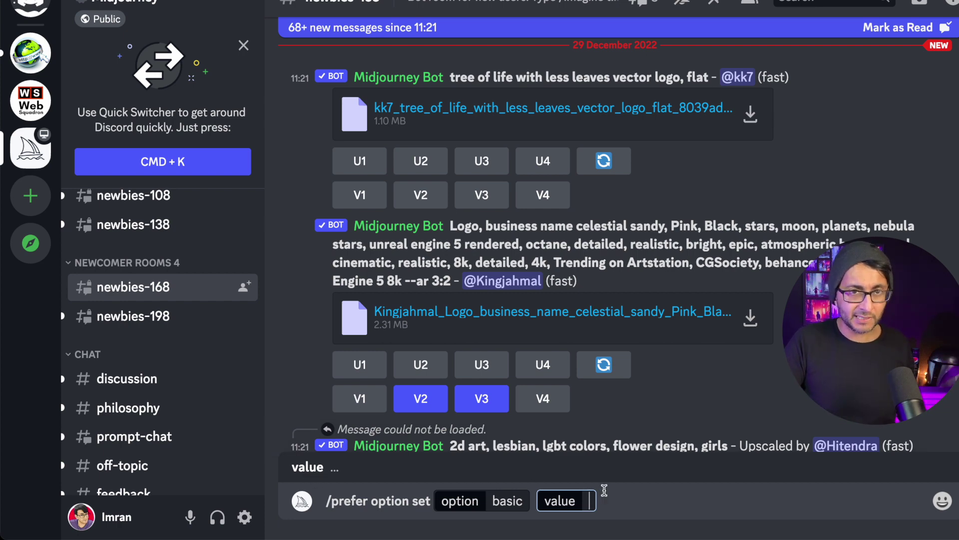
{"action": "type", "text": "--"}
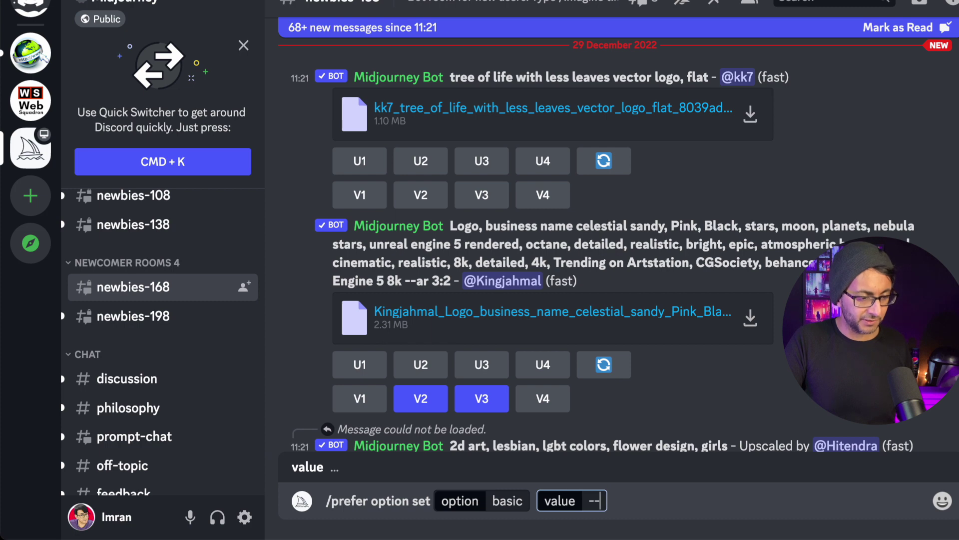
{"action": "key", "text": "BackSpace"}
{"action": "key", "text": "BackSpace"}
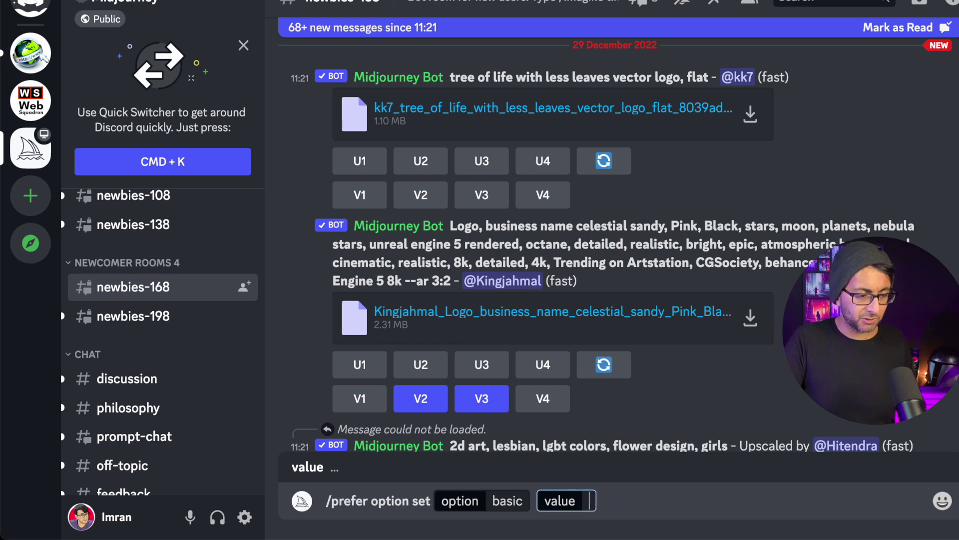
{"action": "type", "text": "8K"}
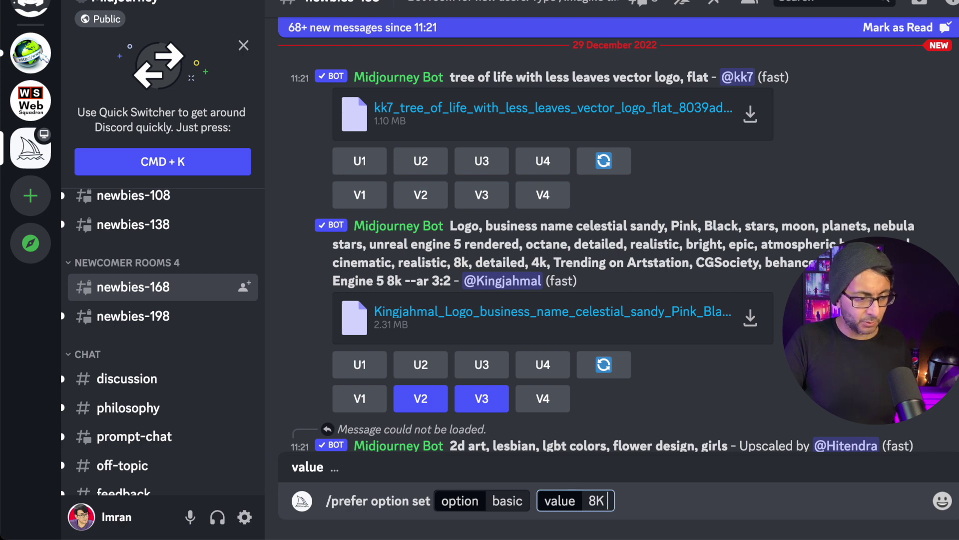
{"action": "type", "text": " --ar 3:"}
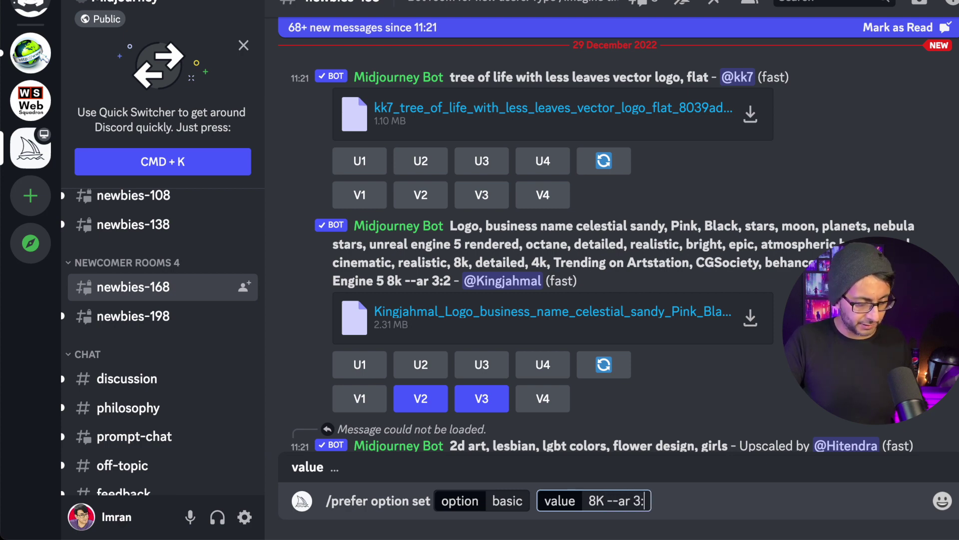
{"action": "type", "text": "2 --v"}
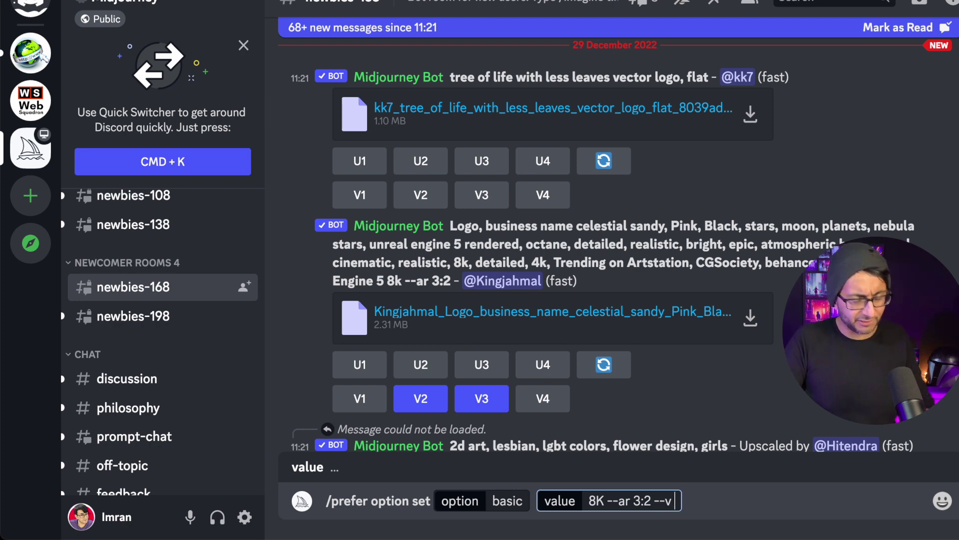
{"action": "type", "text": " 4"}
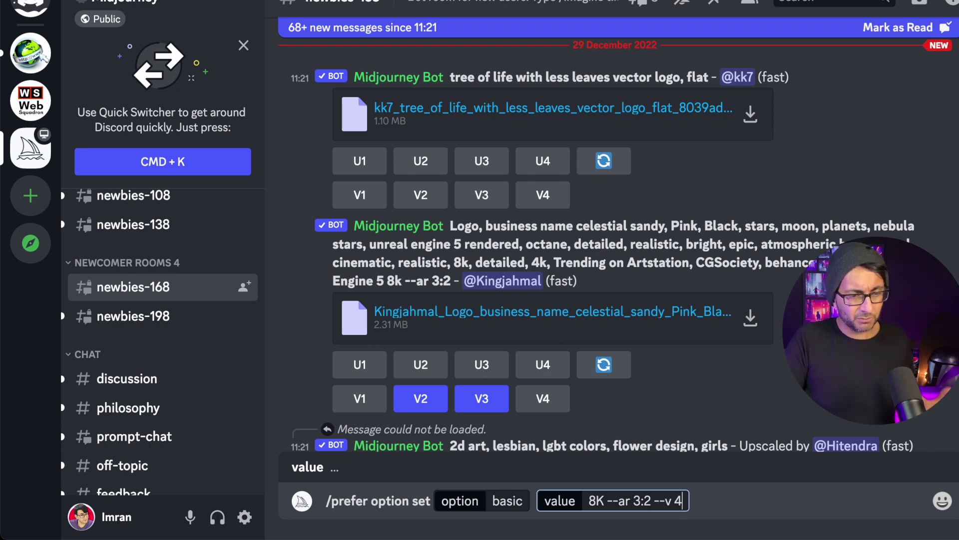
{"action": "type", "text": " -"}
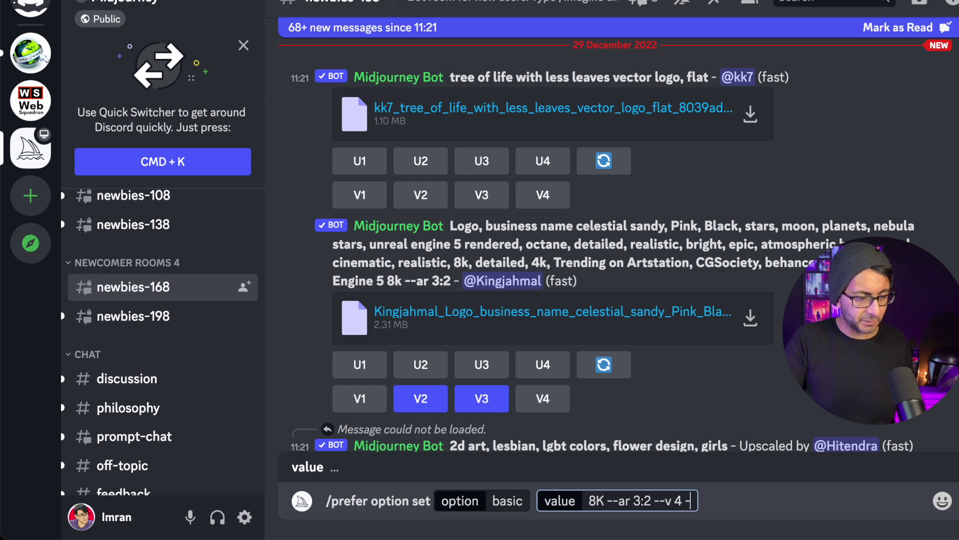
{"action": "type", "text": "-stylize"}
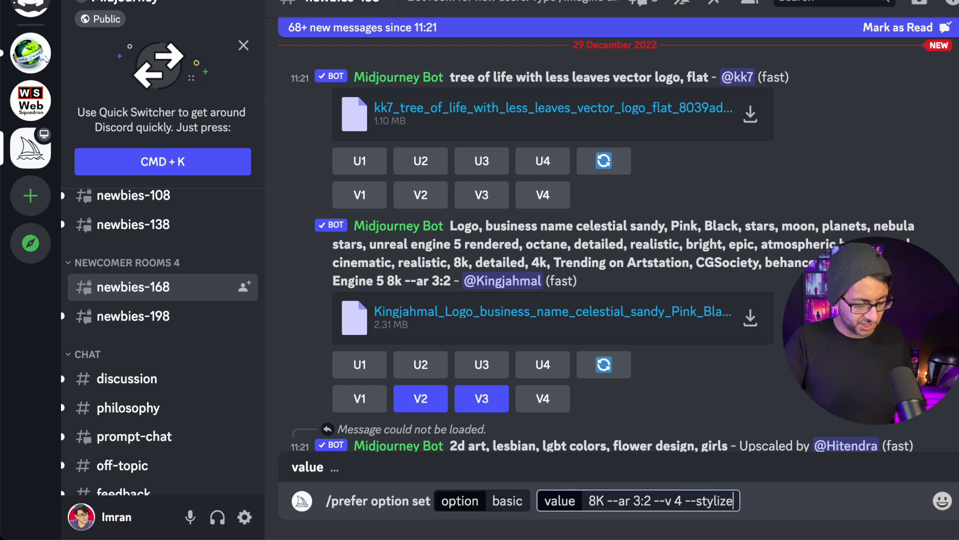
{"action": "type", "text": " 1000"}
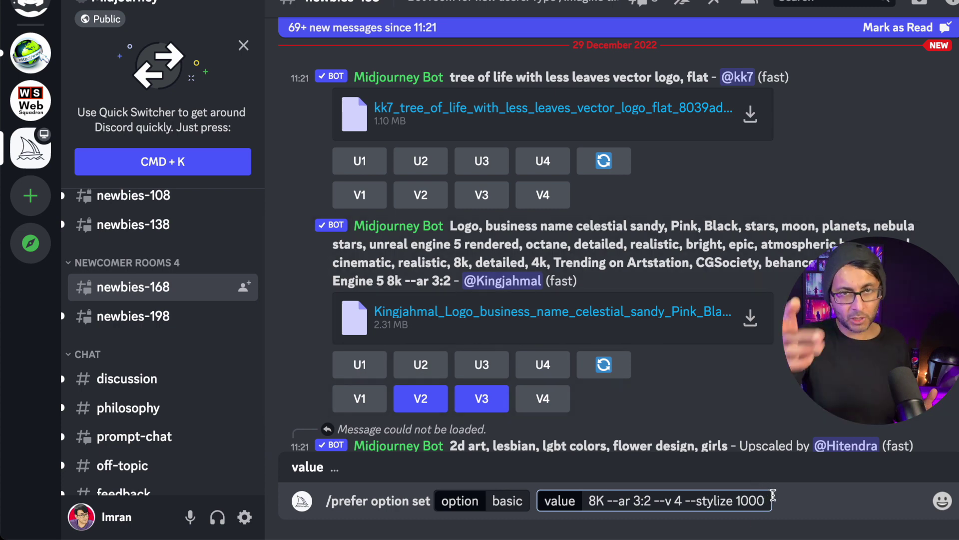
{"action": "key", "text": "Return"}
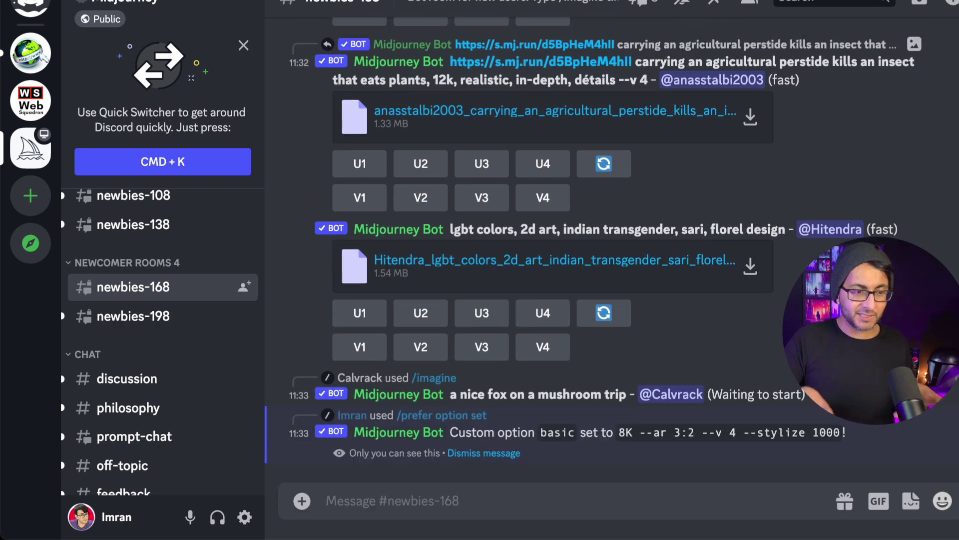
- Fill /prefer option set with option 'website' and value '4K, ui, ux, --chaos 250 --ar 3:2 --v 4 --stylize 1000'
{"action": "type", "text": "/pref"}
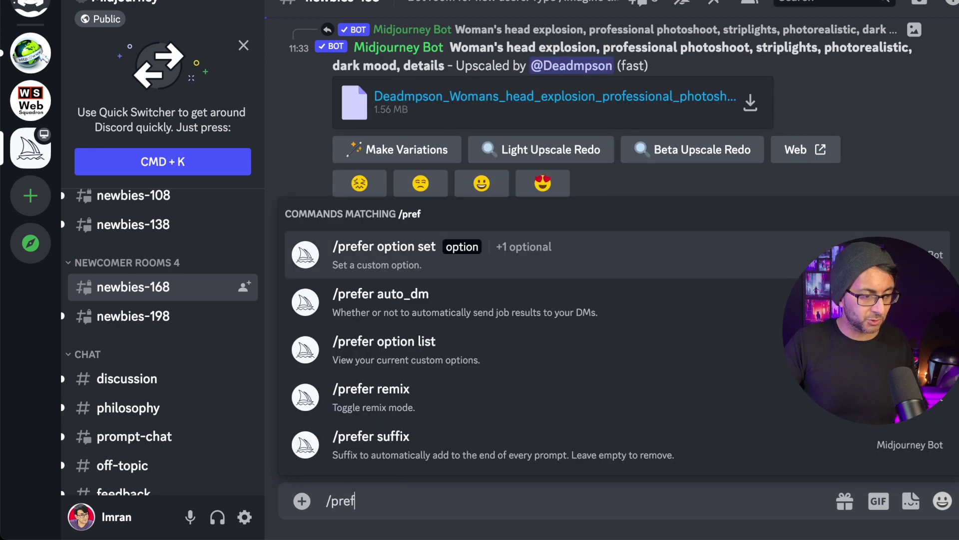
{"action": "left_click", "coordinate": [411, 352]}
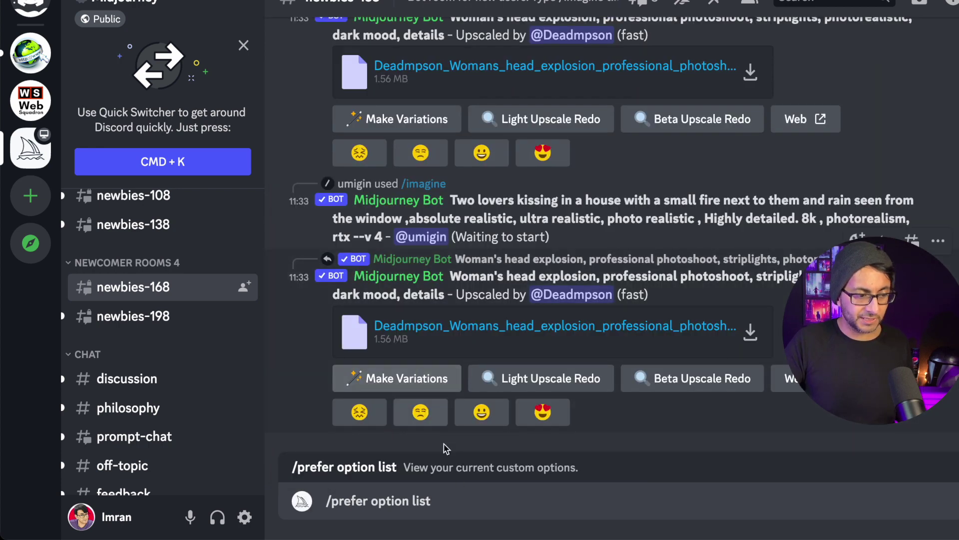
{"action": "key", "text": "BackSpace"}
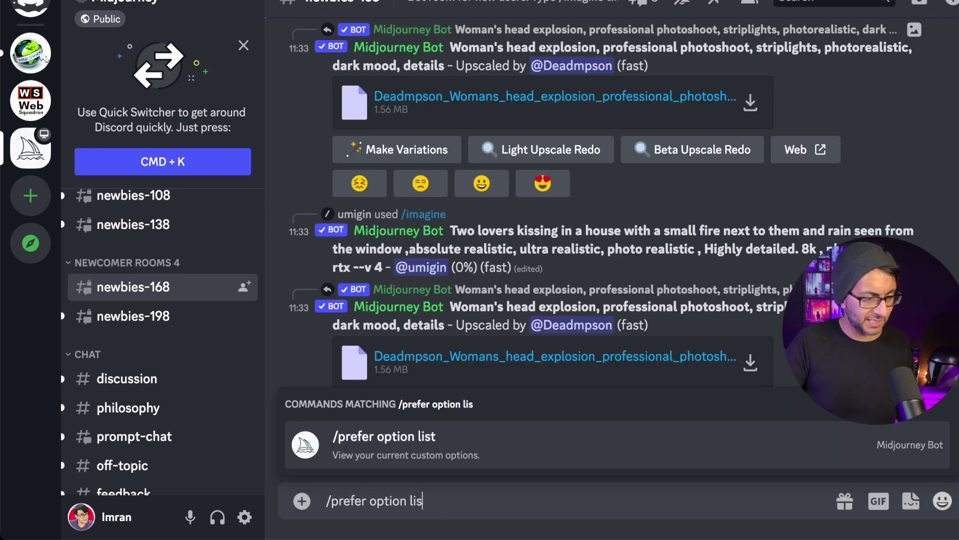
{"action": "key", "text": "BackSpace"}
{"action": "key", "text": "BackSpace"}
{"action": "key", "text": "BackSpace"}
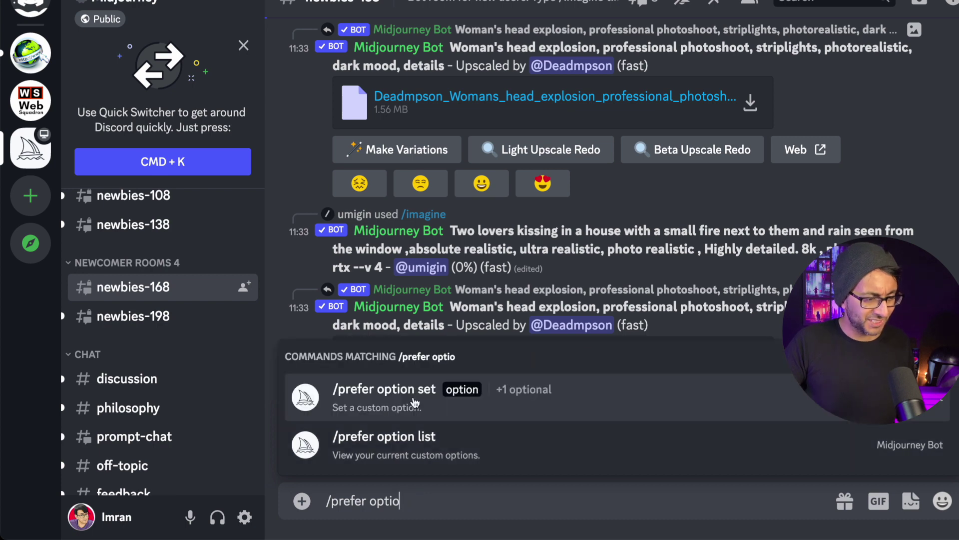
{"action": "left_click", "coordinate": [398, 392]}
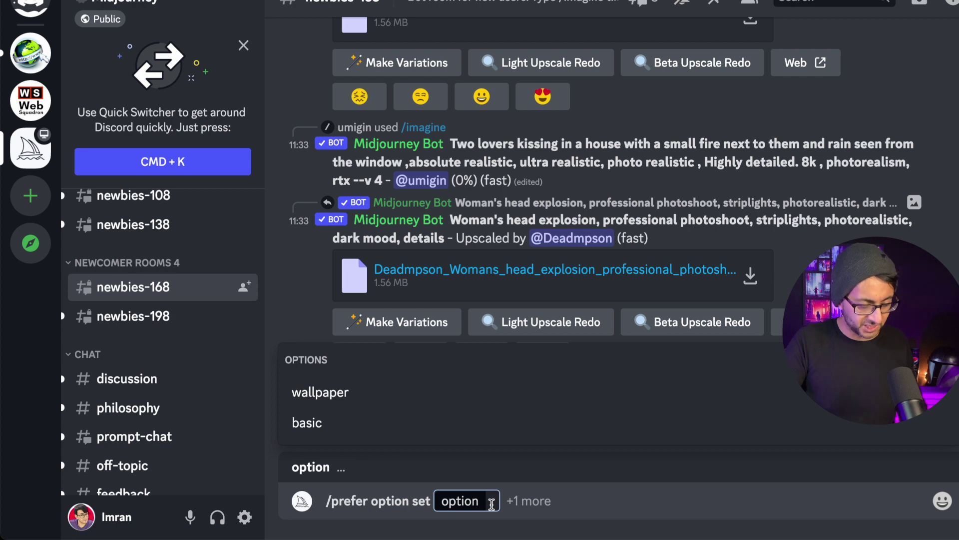
{"action": "type", "text": "website"}
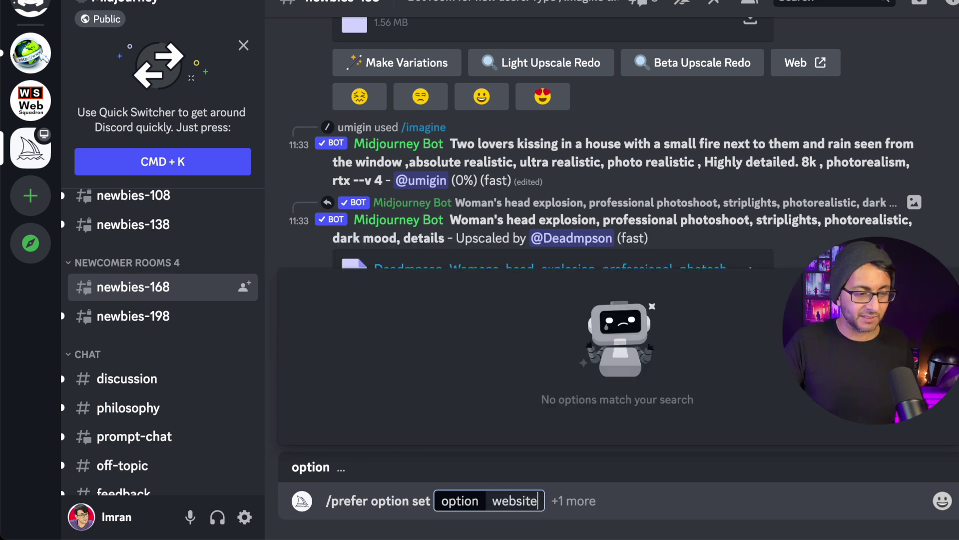
{"action": "left_click", "coordinate": [571, 510]}
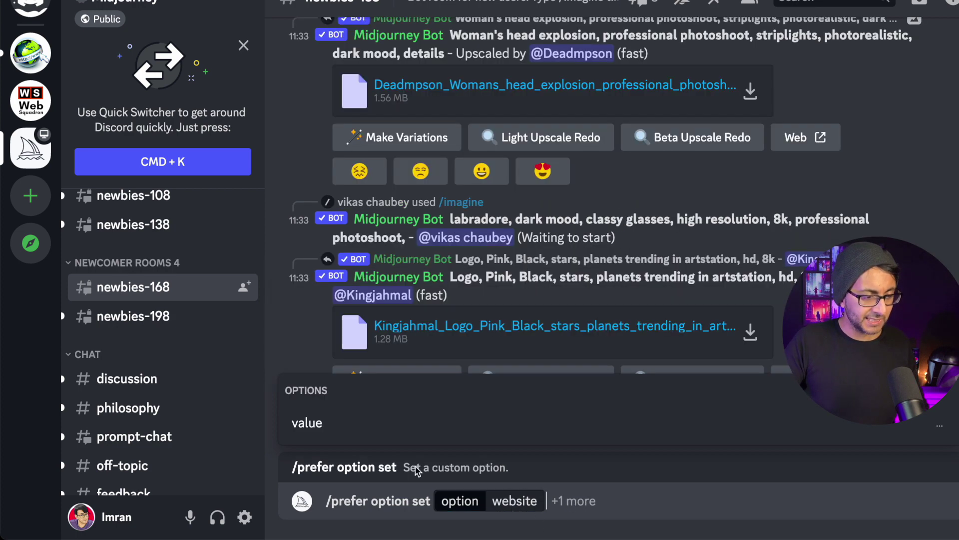
{"action": "left_click", "coordinate": [315, 426]}
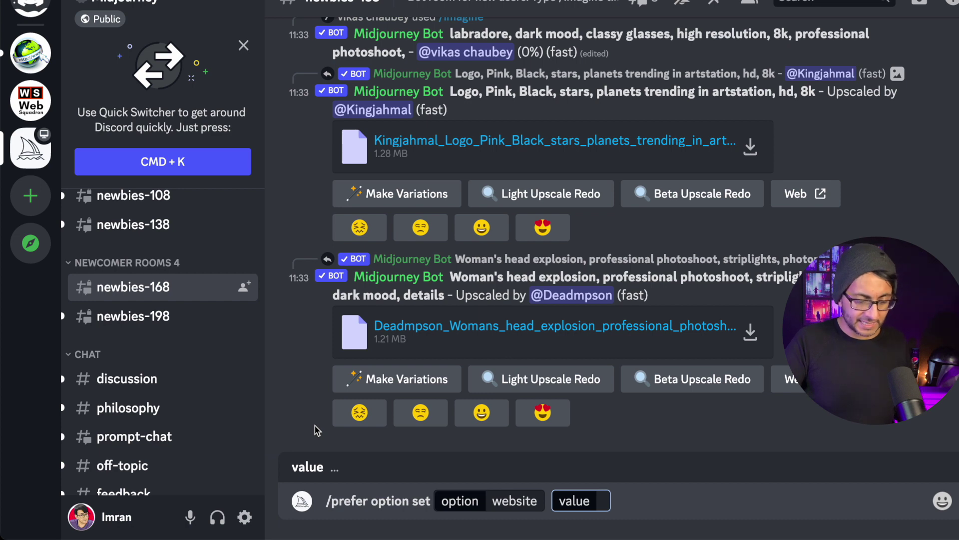
{"action": "type", "text": "4K"}
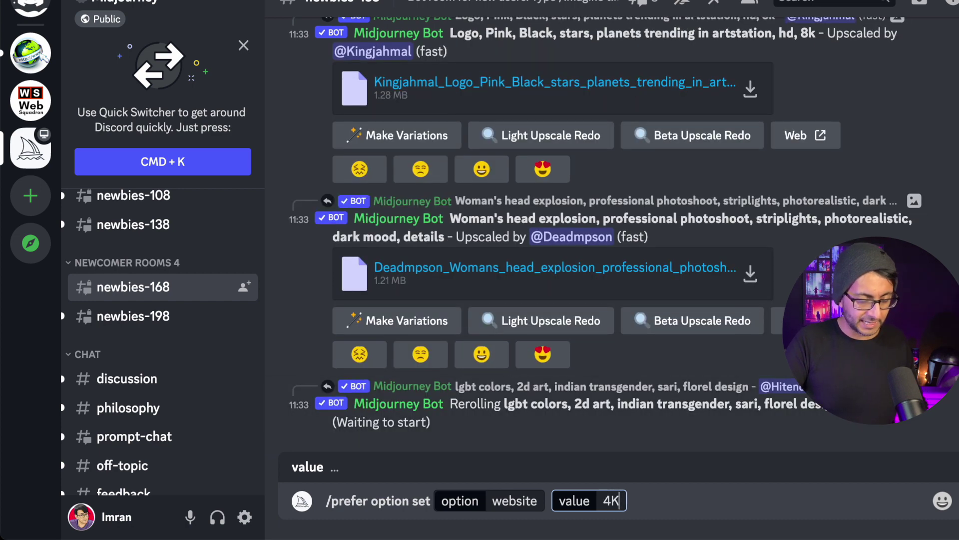
{"action": "type", "text": ", ui, ux, --chaos 250 --ar 3:2 --v 4 --stylize 1000"}
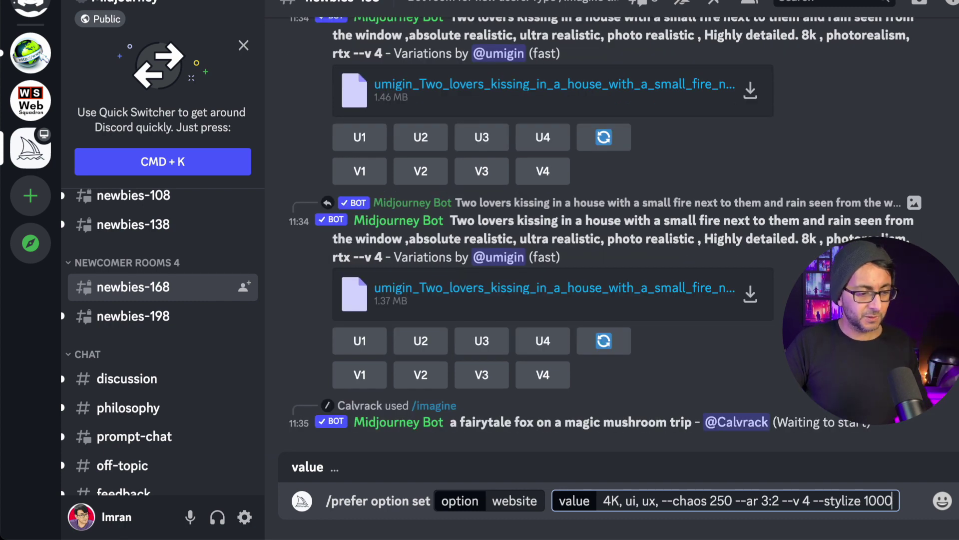
{"action": "key", "text": "super+z"}
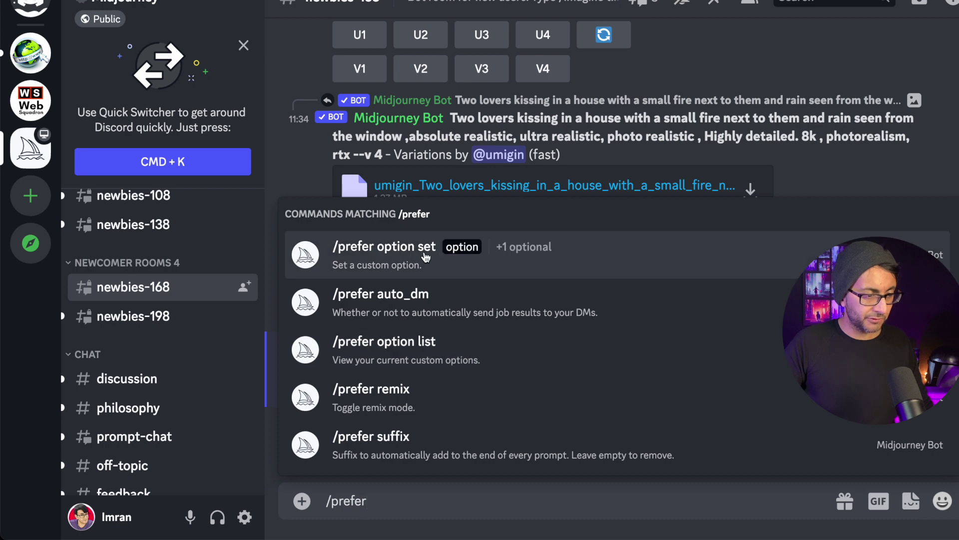
- Save option 'people' as '8K, hyperealistic, unreal engine 5, cinematic, epic, --ar 3:2 --v 4 --stylize 1000'
{"action": "left_click", "coordinate": [441, 257]}
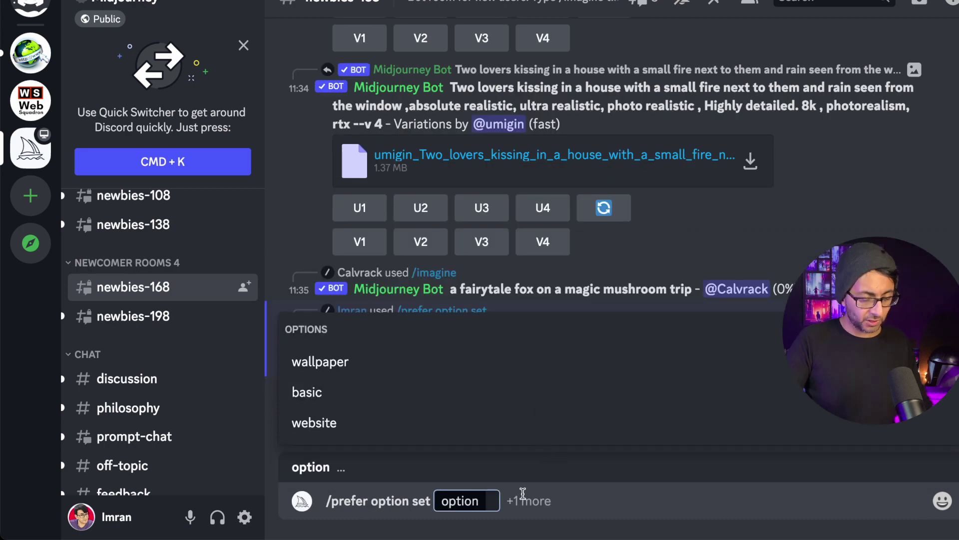
{"action": "type", "text": "people"}
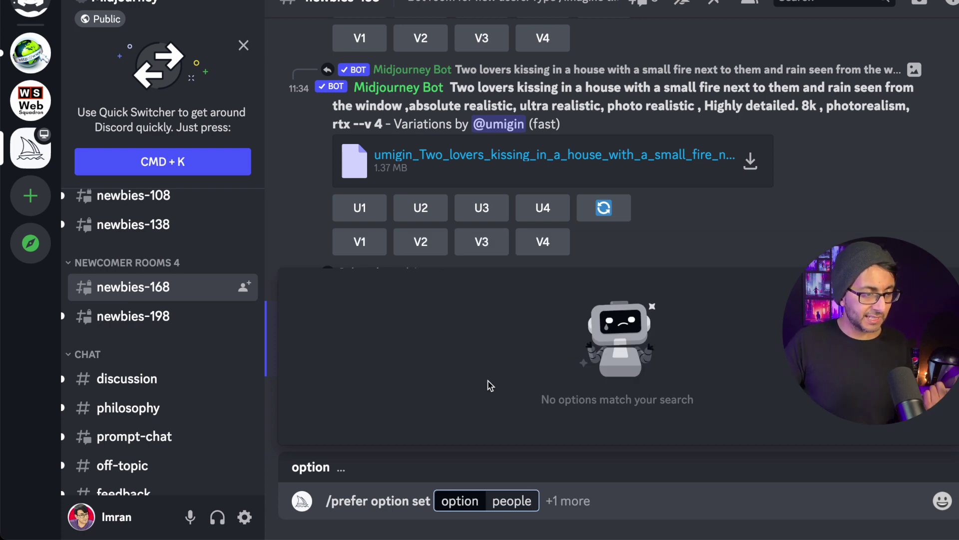
{"action": "key", "text": "Tab"}
{"action": "type", "text": "8K, hyperealistic, unreal engine 5, cinematic, epic, --ar 3:2 --v 4 --stylize 1000"}
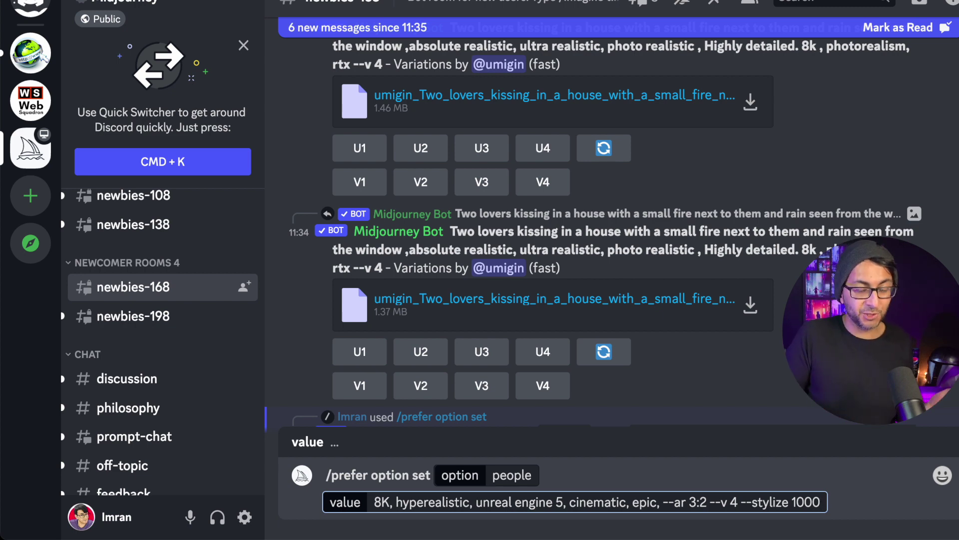
{"action": "key", "text": "Return"}
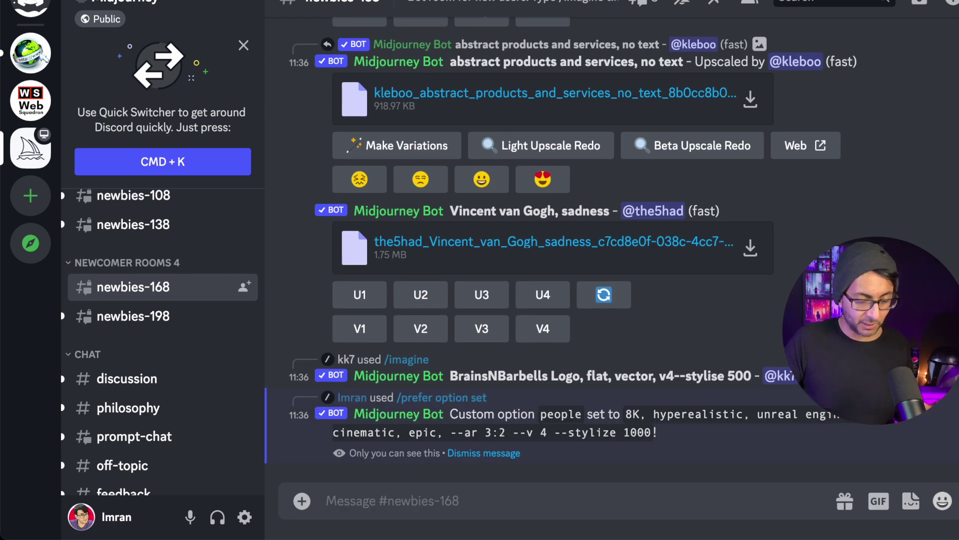
{"action": "type", "text": "/imagine"}
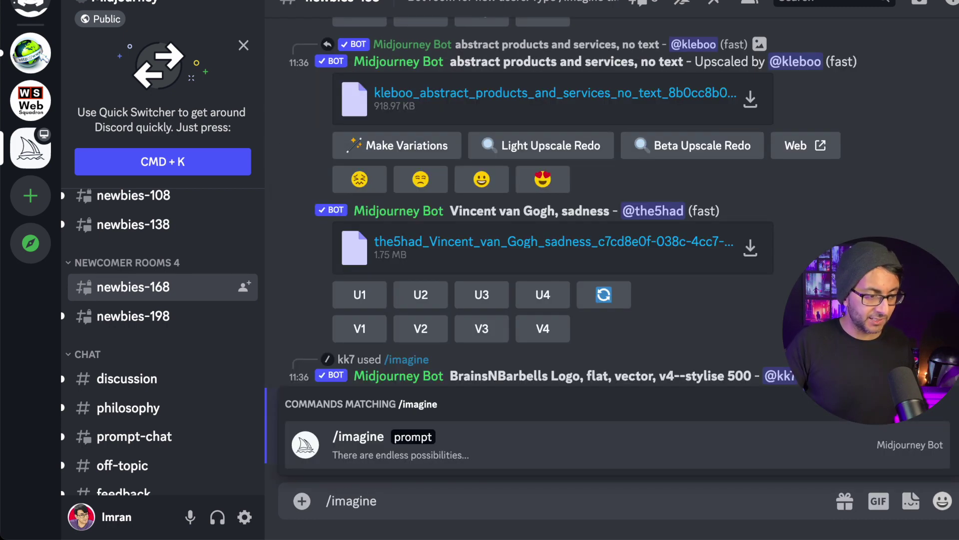
- Submit the /imagine prompt 'Female barbarian fighting trolls --people', correcting the misspelled suffix first
{"action": "left_click", "coordinate": [409, 442]}
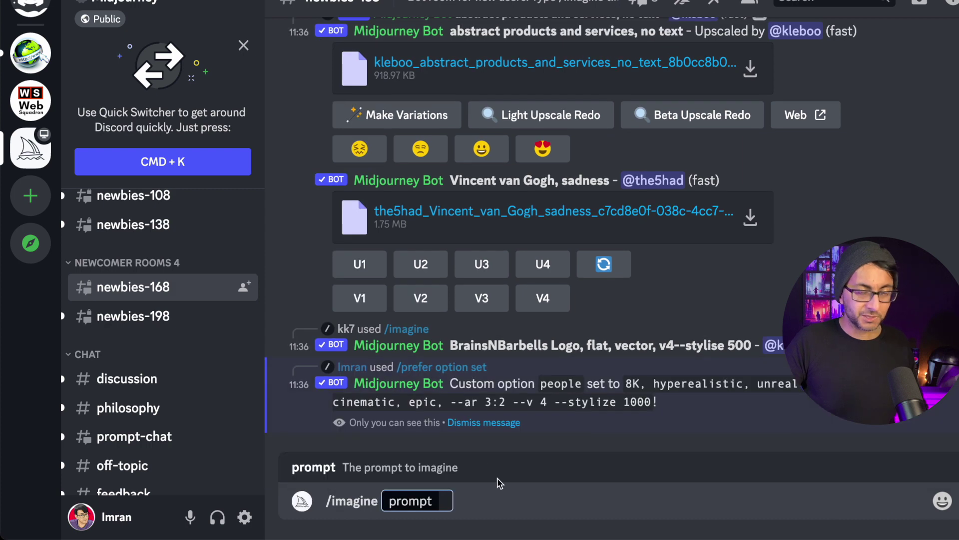
{"action": "type", "text": "Female barbarian fighting trolls"}
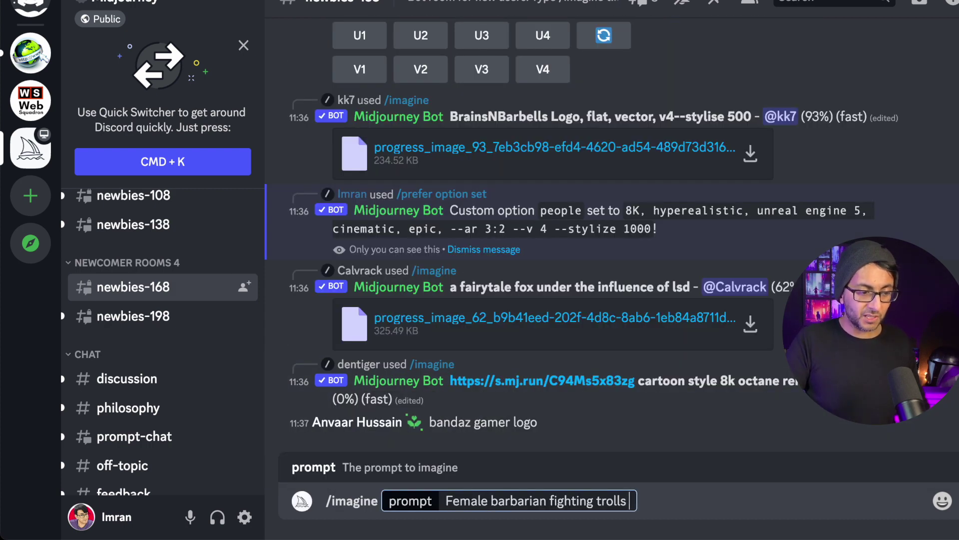
{"action": "type", "text": " --"}
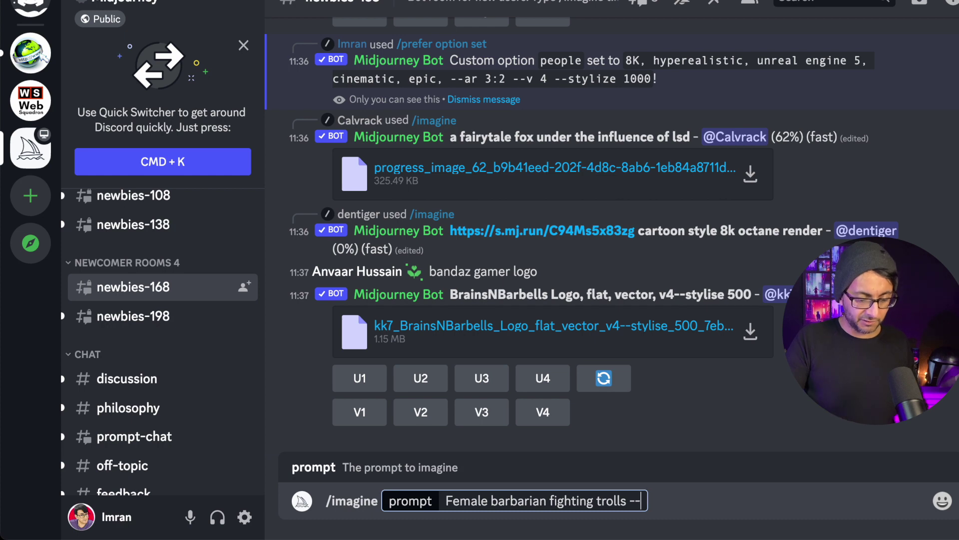
{"action": "type", "text": "portriat"}
{"action": "key", "text": "BackSpace"}
{"action": "key", "text": "BackSpace"}
{"action": "key", "text": "BackSpace"}
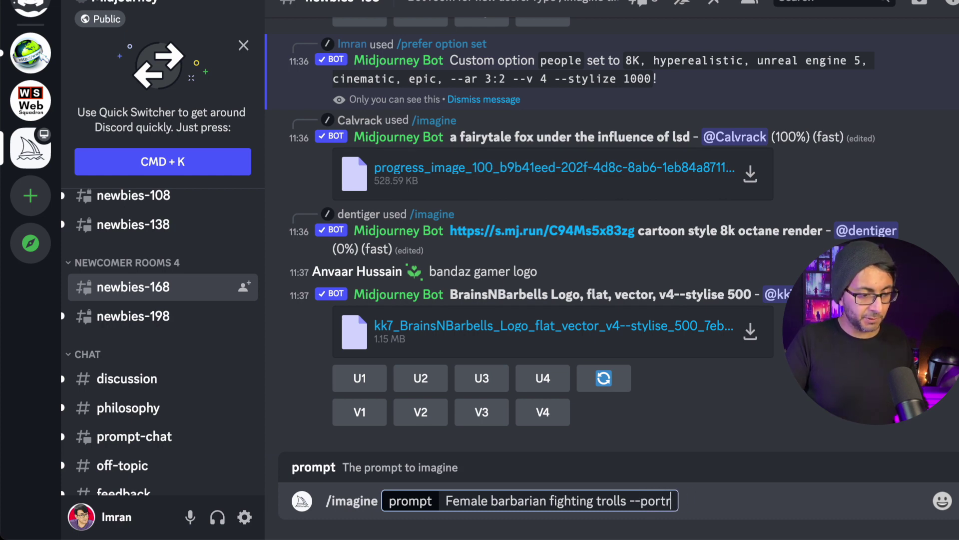
{"action": "key", "text": "BackSpace"}
{"action": "key", "text": "BackSpace"}
{"action": "key", "text": "BackSpace"}
{"action": "key", "text": "BackSpace"}
{"action": "type", "text": "eople"}
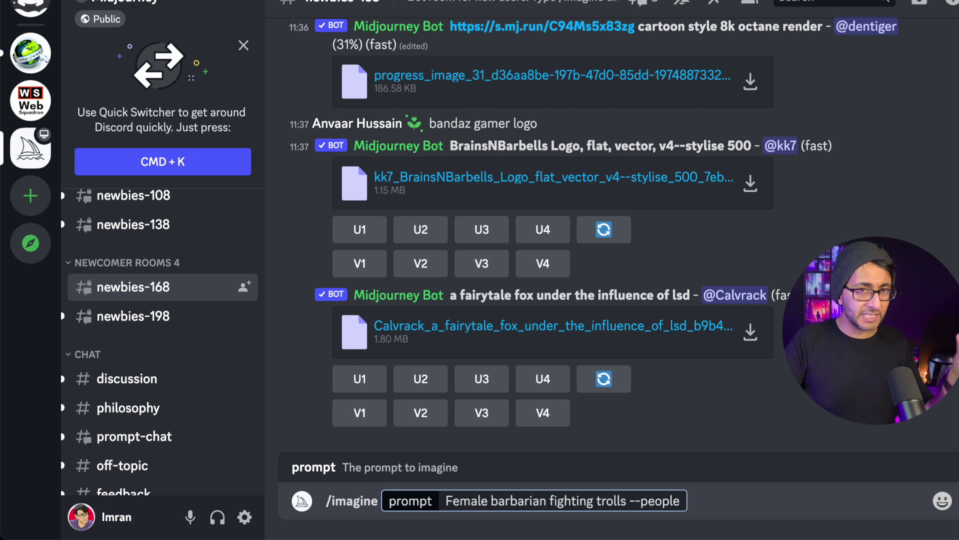
{"action": "key", "text": "Return"}
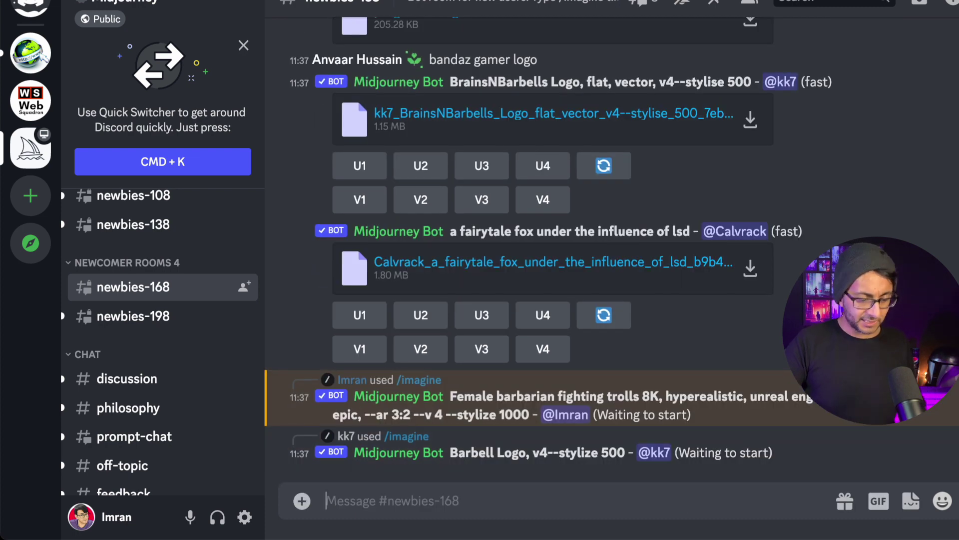
- Submit /imagine 'Orange and white Small Business Website --website'
{"action": "type", "text": "/imagin"}
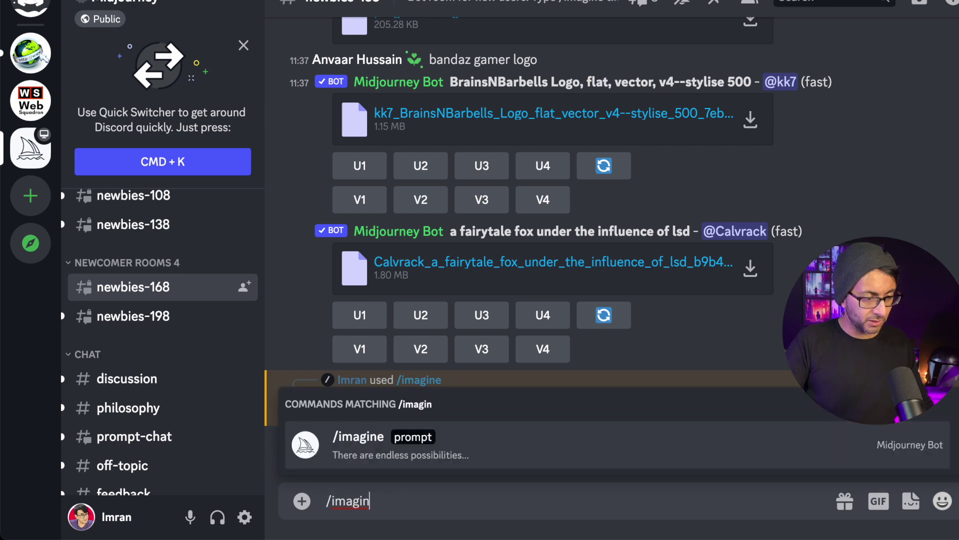
{"action": "type", "text": "e"}
{"action": "left_click", "coordinate": [406, 435]}
{"action": "type", "text": "Orange and white Small Business Website --webs"}
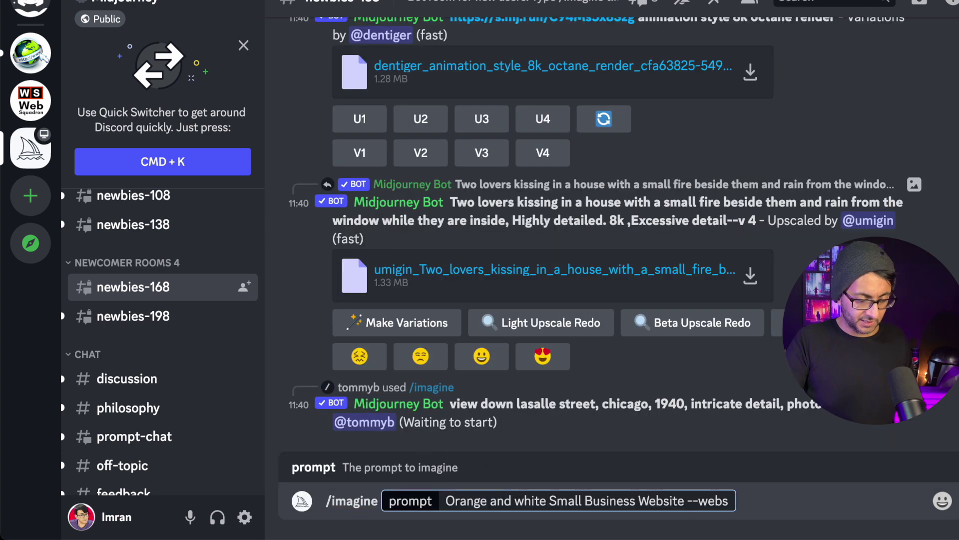
{"action": "type", "text": "ite"}
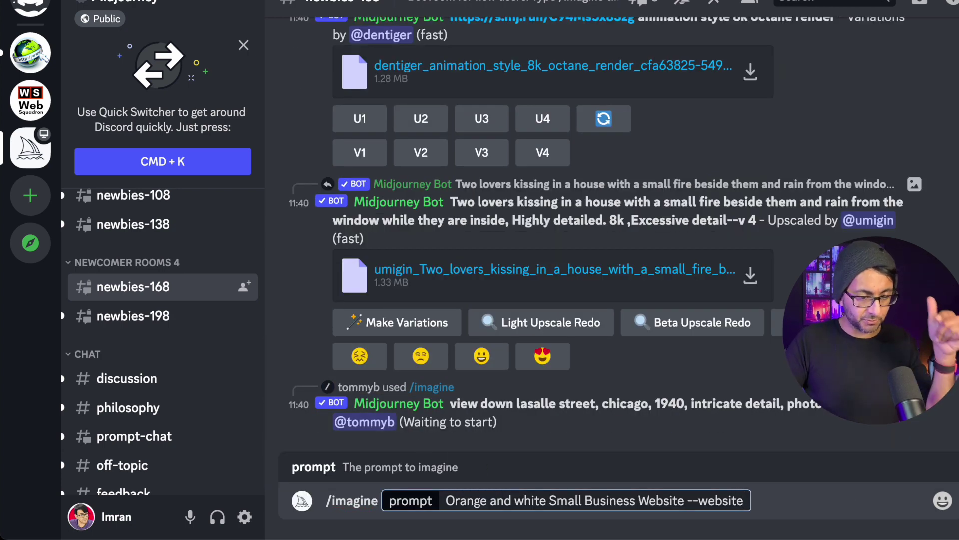
{"action": "key", "text": "Return"}
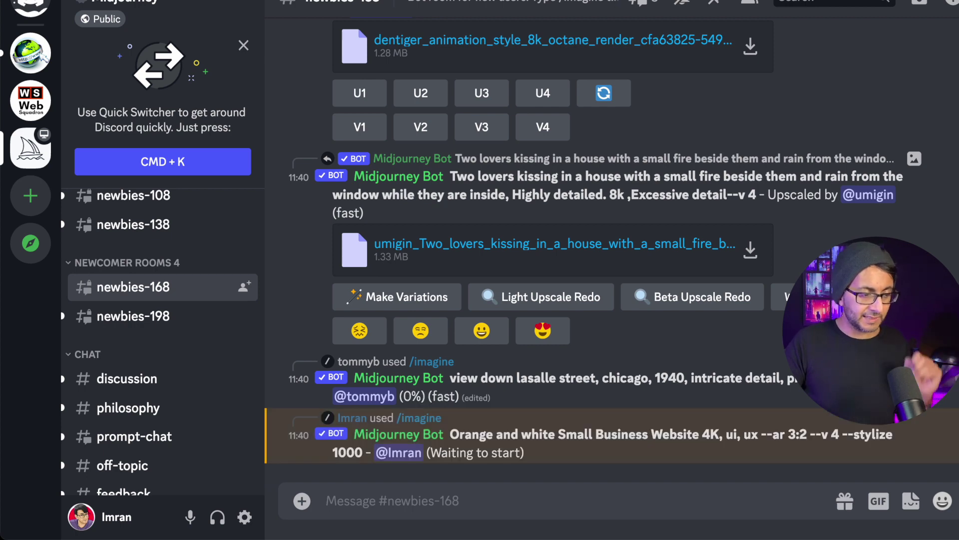
- Submit /imagine 'Transformer Autobot based on the Back to the Future Delorean --basic'
{"action": "type", "text": "/imagine"}
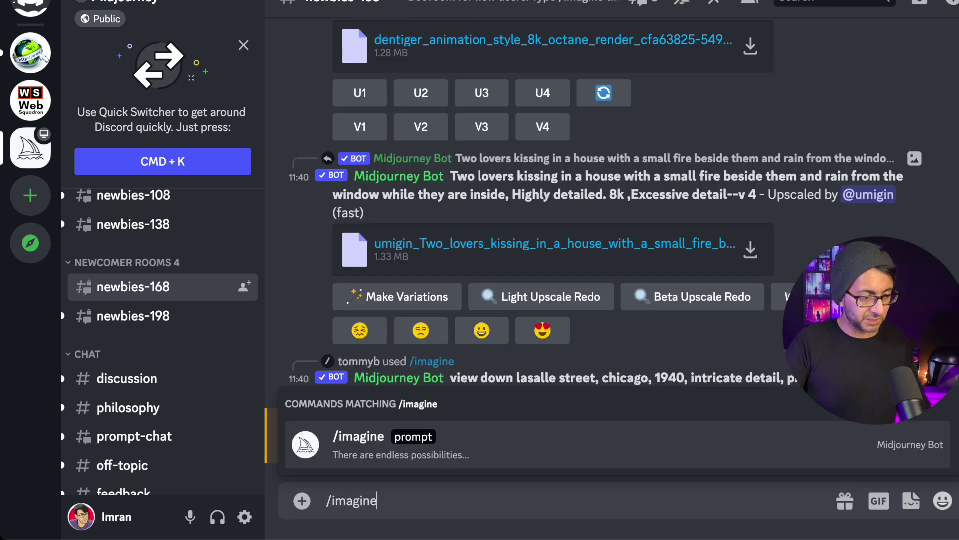
{"action": "key", "text": "Tab"}
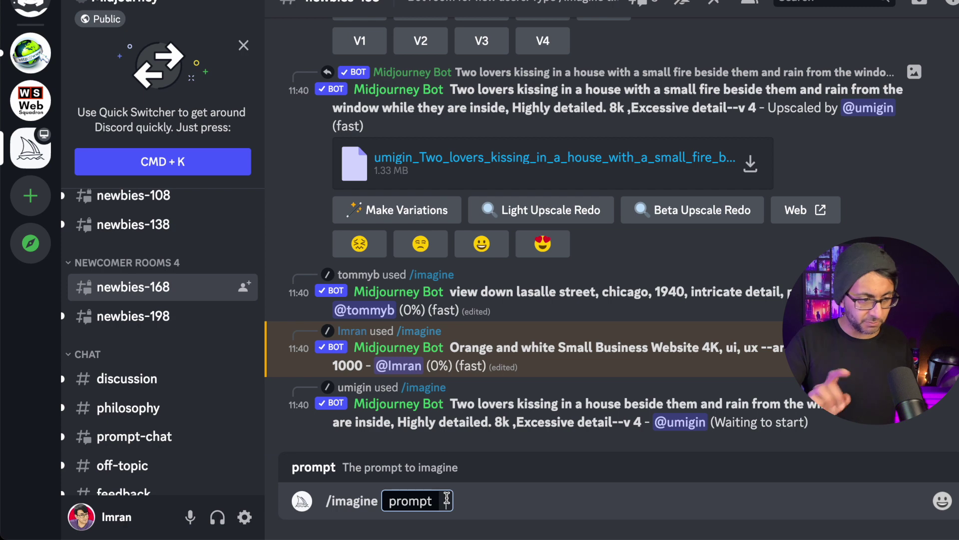
{"action": "type", "text": "Transformer Autobot based on the Back to the Future Delorean "}
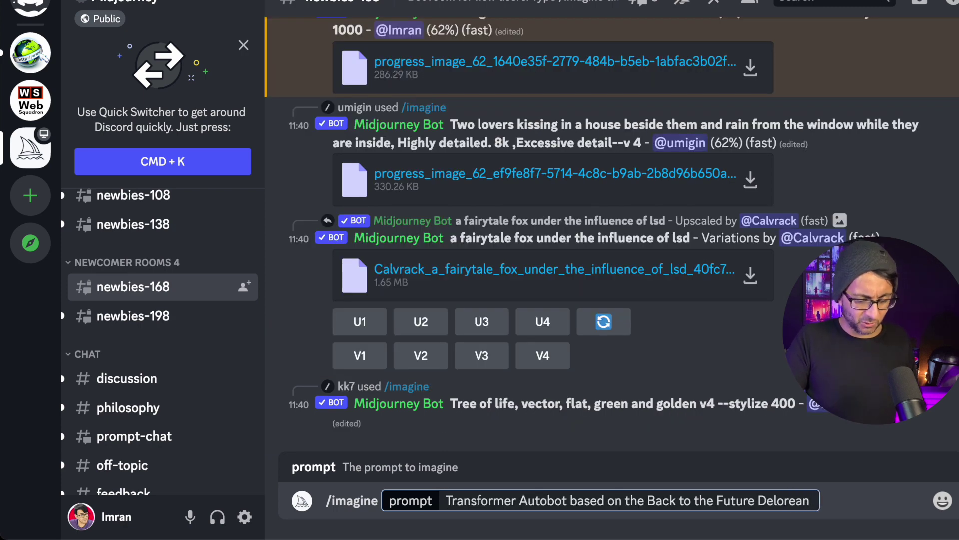
{"action": "type", "text": "--basic"}
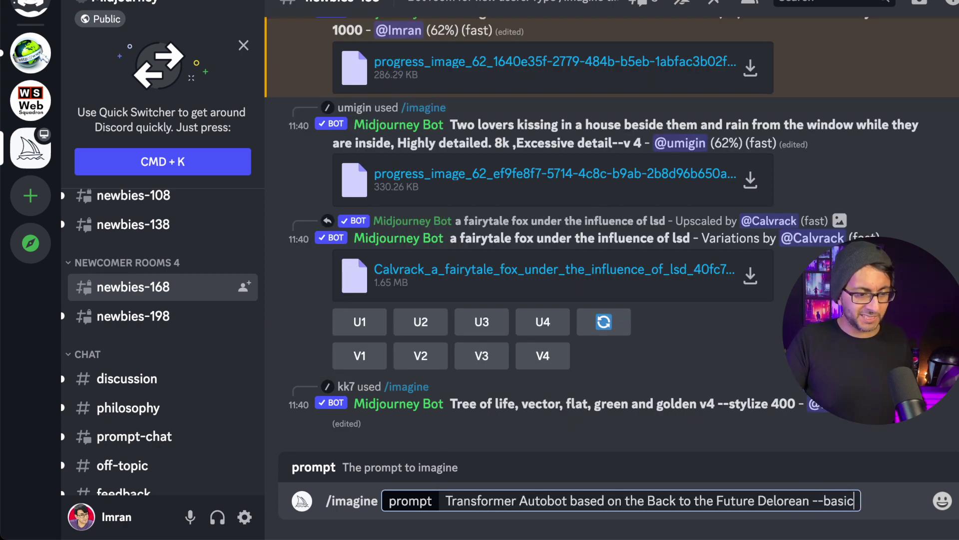
{"action": "key", "text": "Return"}
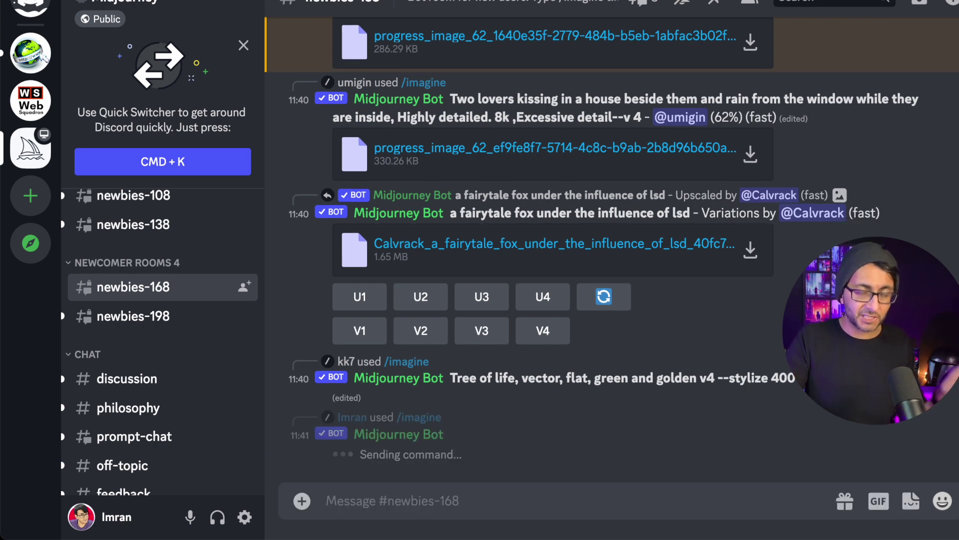
- Scroll up the channel to the finished website and Transformer Delorean image grids
{"action": "scroll", "coordinate": [574, 250], "scroll_direction": "up", "scroll_amount": 10}
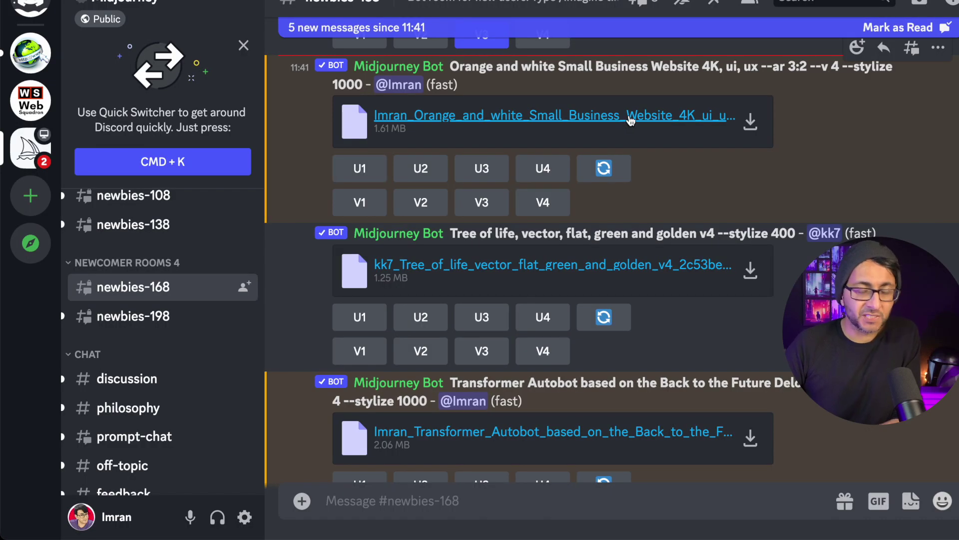
- Open the orange and white small business website grid at full size
{"action": "left_click", "coordinate": [630, 117]}
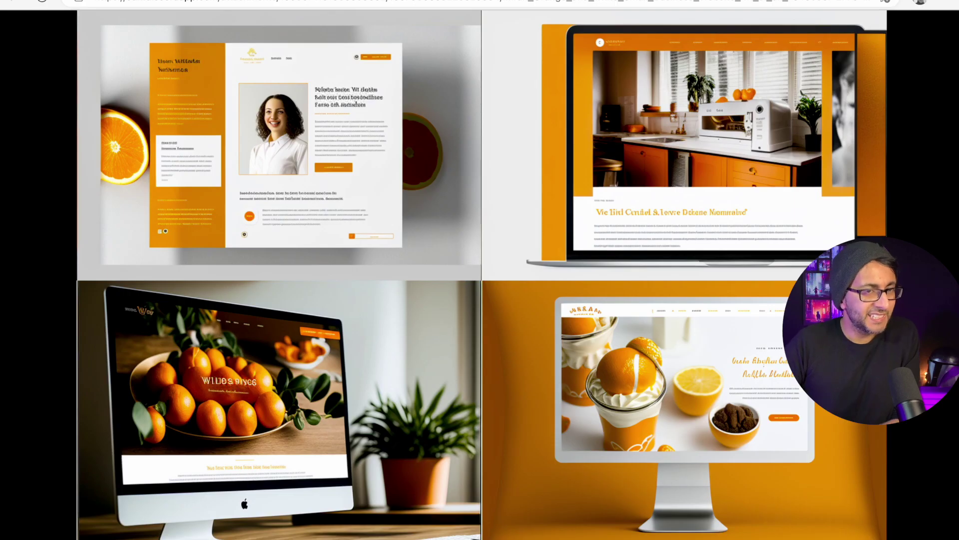